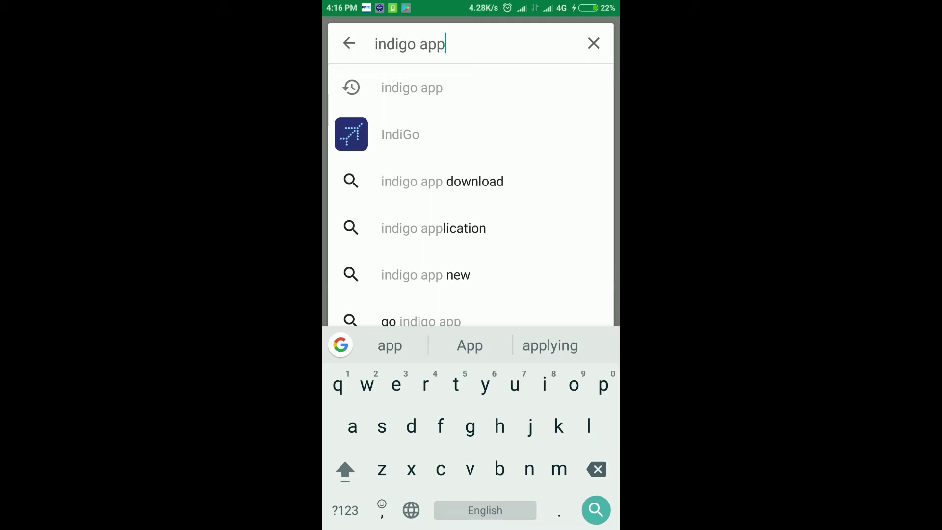
Step: Leave the Play Store and go to the home-screen page holding the IndiGo icon
{"action": "key", "text": "super"}
{"action": "mouse_move", "coordinate": [368, 295]}
{"action": "left_mouse_down"}
{"action": "mouse_move", "coordinate": [574, 294]}
{"action": "mouse_move", "coordinate": [368, 294]}
{"action": "left_mouse_up"}
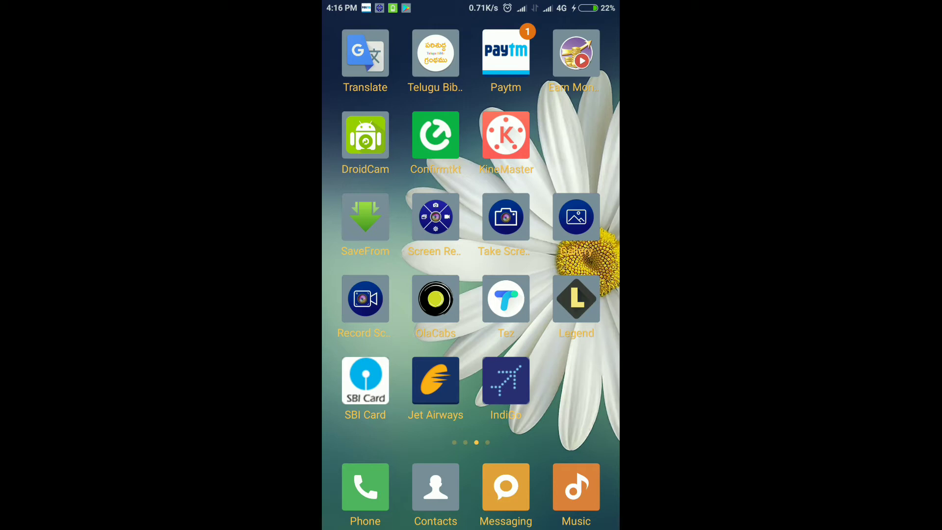
Step: Launch IndiGo and request an OTP for the entered mobile number
{"action": "left_click", "coordinate": [506, 380]}
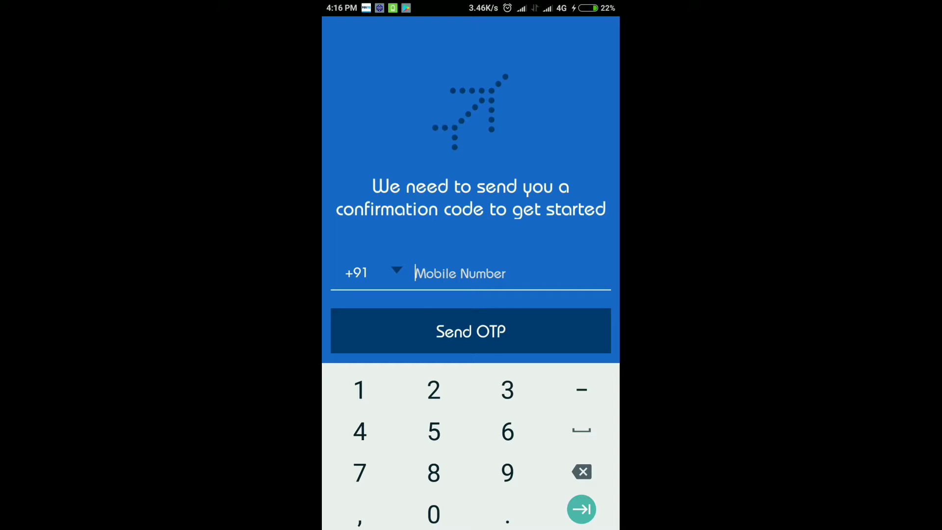
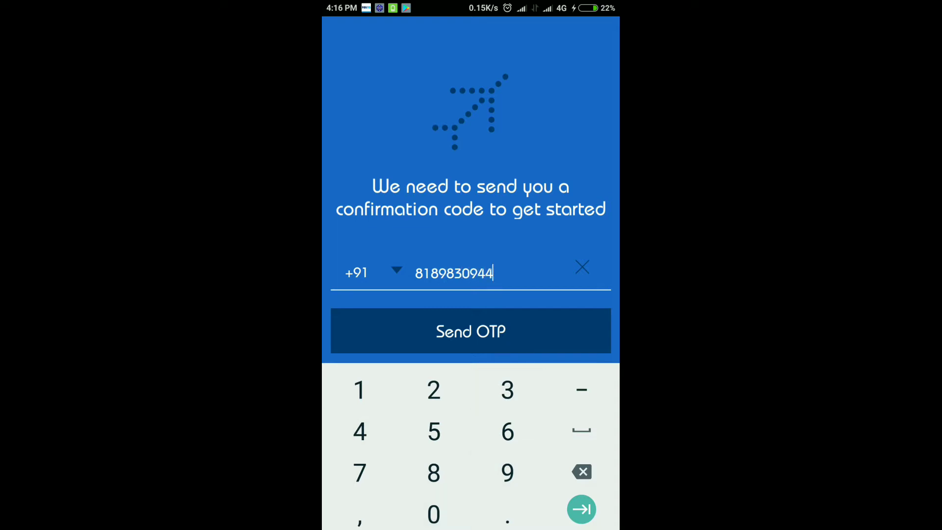
{"action": "left_click", "coordinate": [470, 331]}
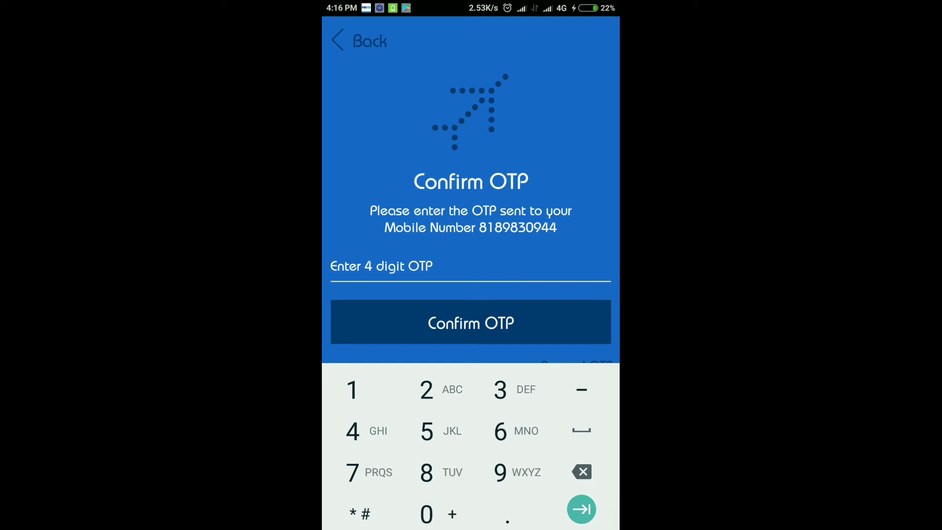
{"action": "left_click_drag", "start_coordinate": [471, 3], "coordinate": [471, 331]}
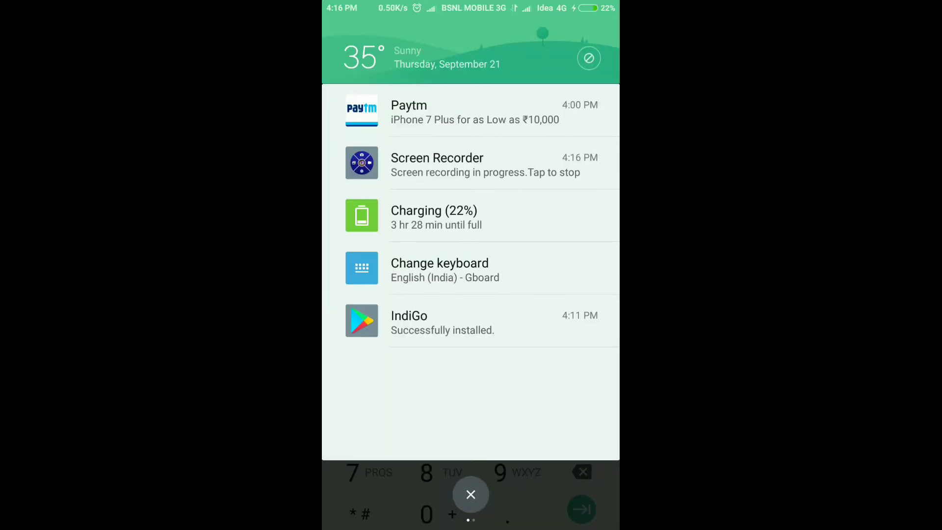
{"action": "left_click_drag", "start_coordinate": [471, 405], "coordinate": [471, 74]}
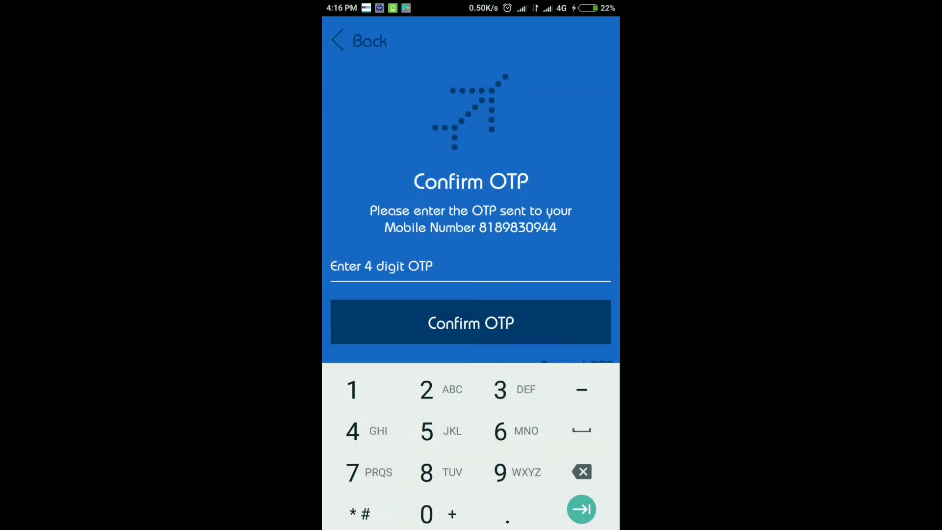
{"action": "left_click_drag", "start_coordinate": [472, 4], "coordinate": [471, 332]}
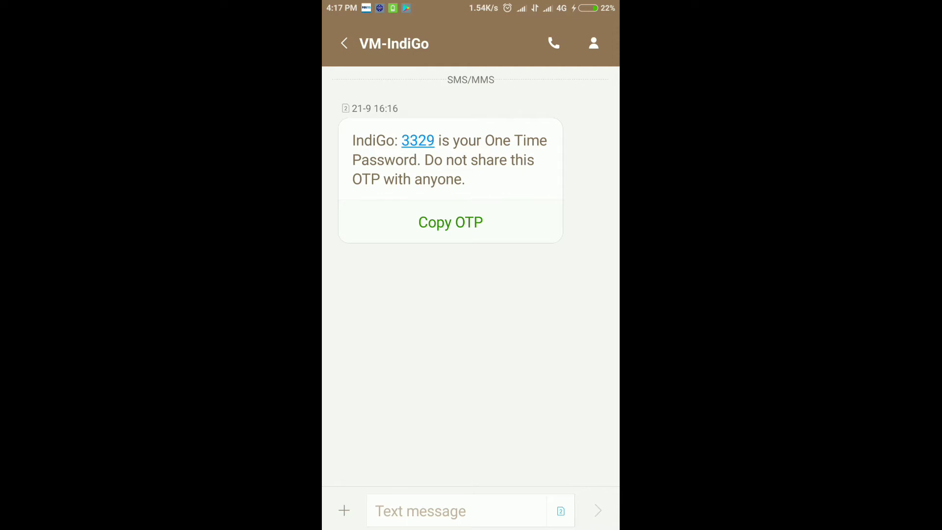
{"action": "key", "text": "Escape"}
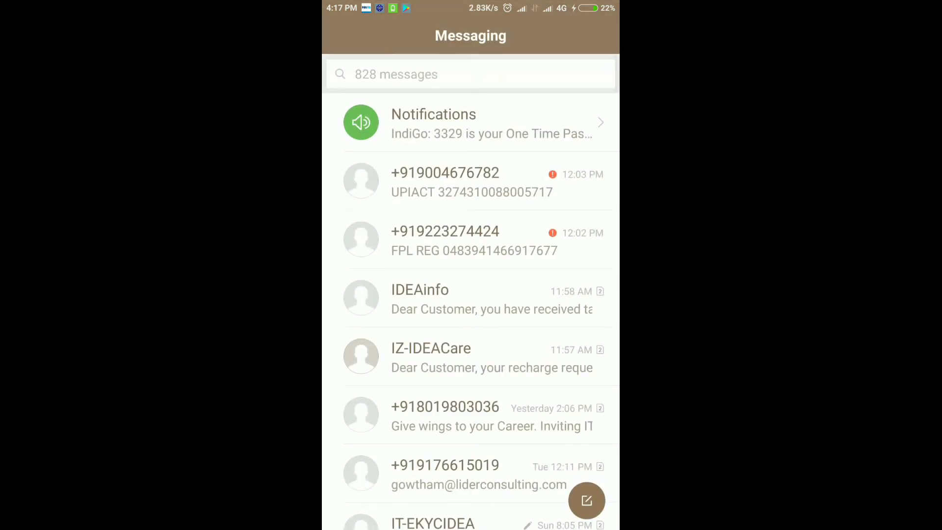
{"action": "key", "text": "Escape"}
Step: Return to IndiGo, enter the 4-digit OTP and confirm it to reach the More about you form
{"action": "left_click", "coordinate": [506, 380]}
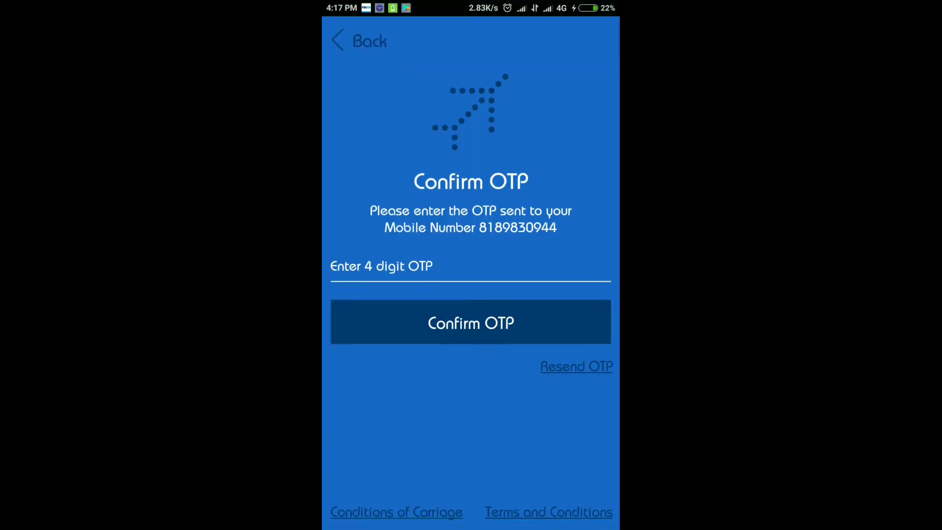
{"action": "left_click", "coordinate": [442, 266]}
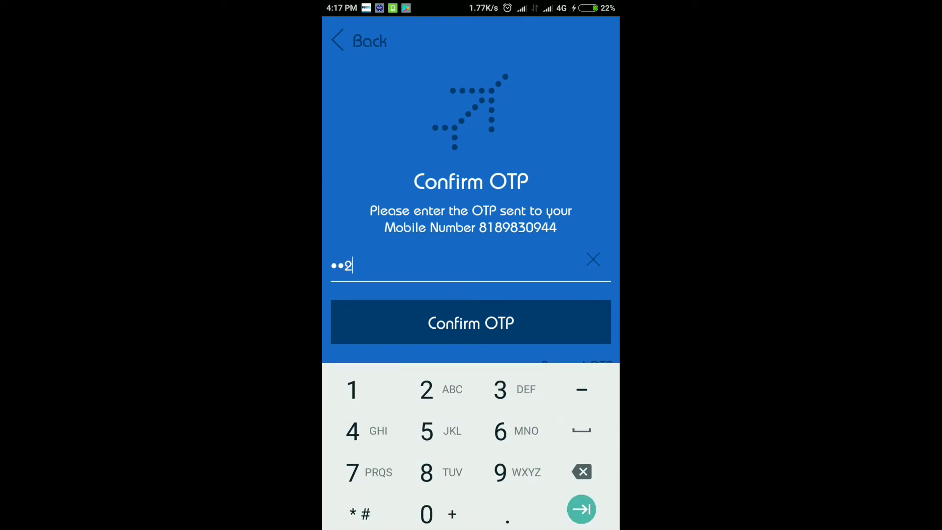
{"action": "left_click", "coordinate": [471, 323]}
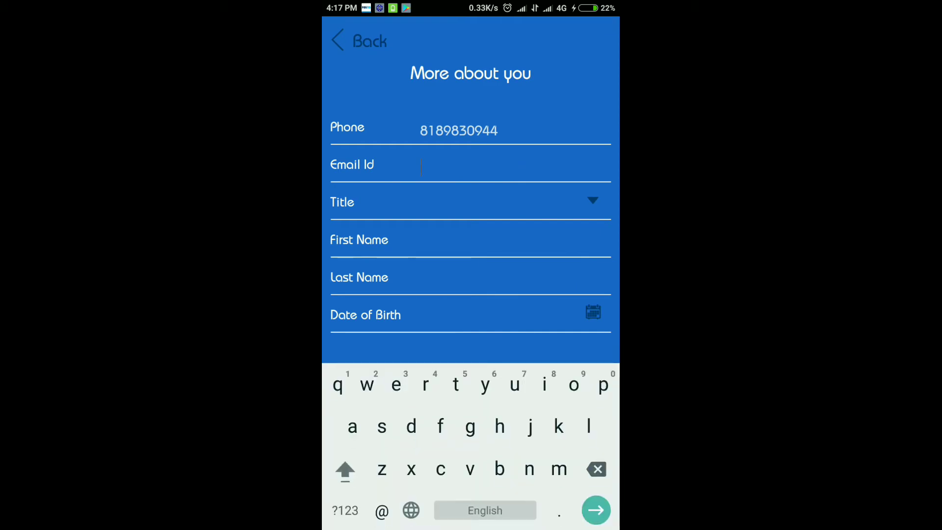
{"action": "left_click", "coordinate": [345, 510]}
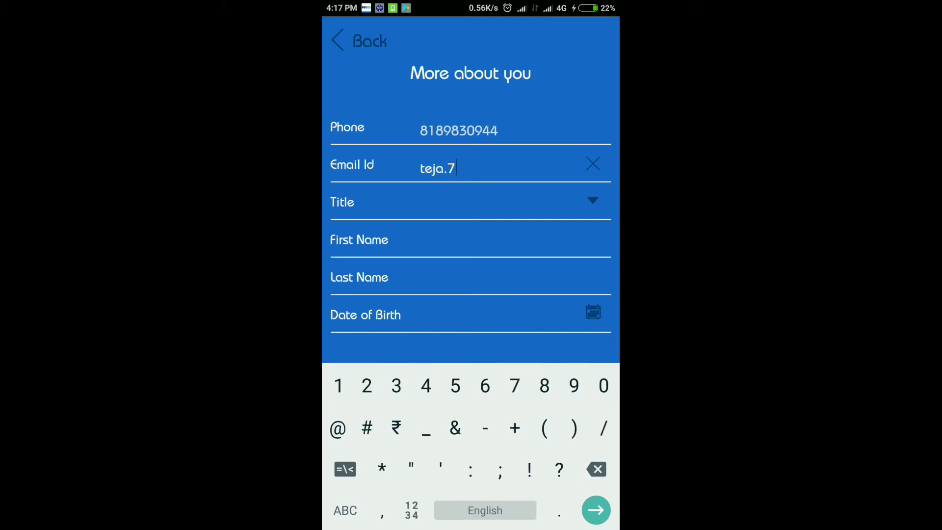
{"action": "left_click", "coordinate": [345, 510]}
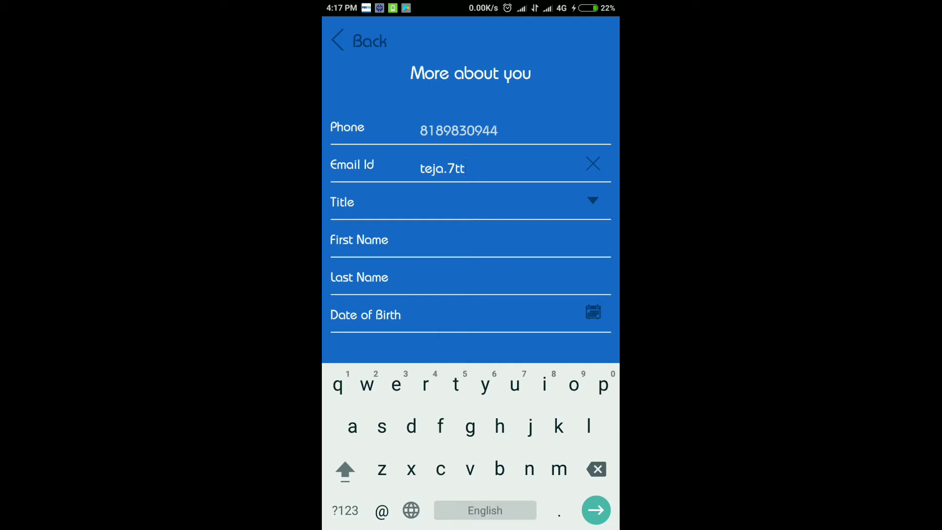
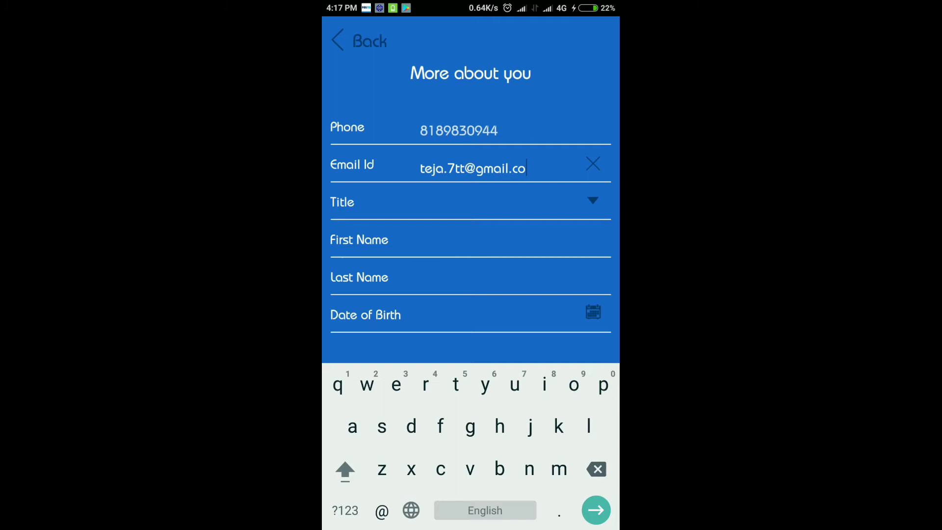
{"action": "left_click", "coordinate": [471, 202]}
{"action": "left_click", "coordinate": [413, 213]}
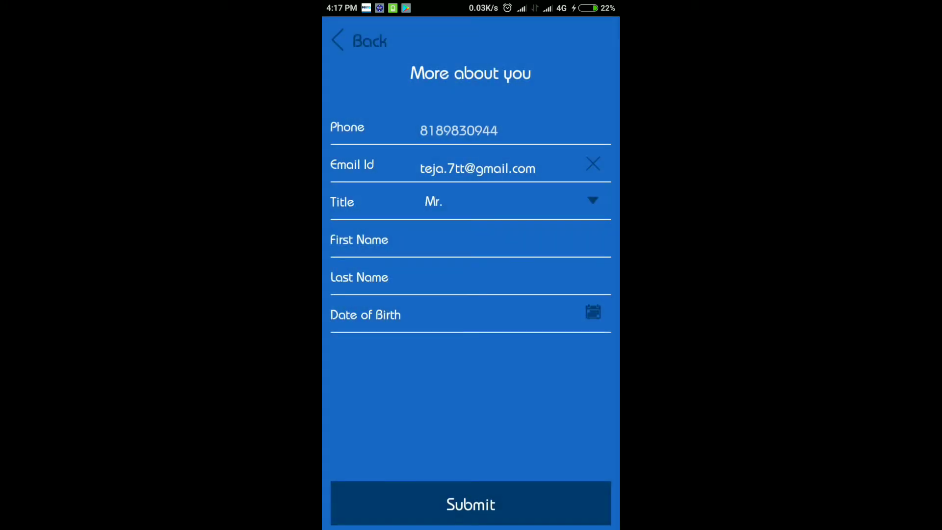
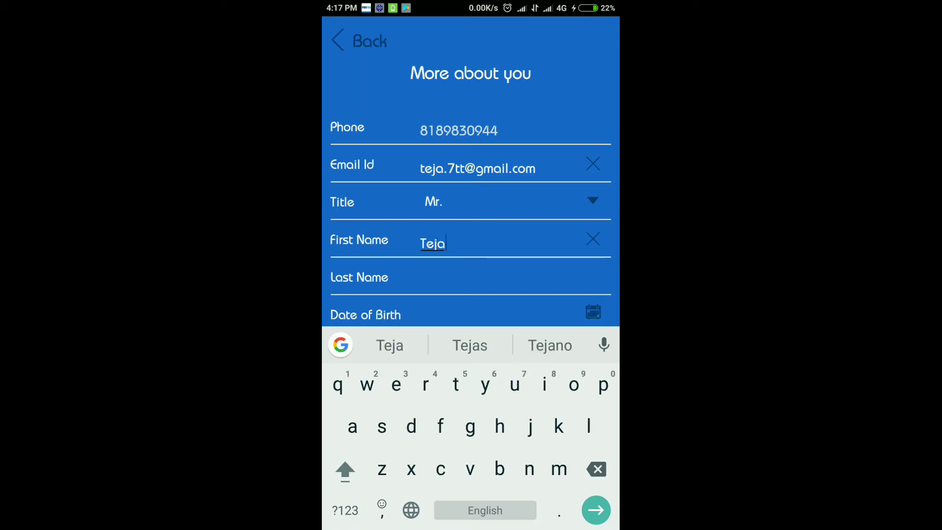
{"action": "key", "text": "Return"}
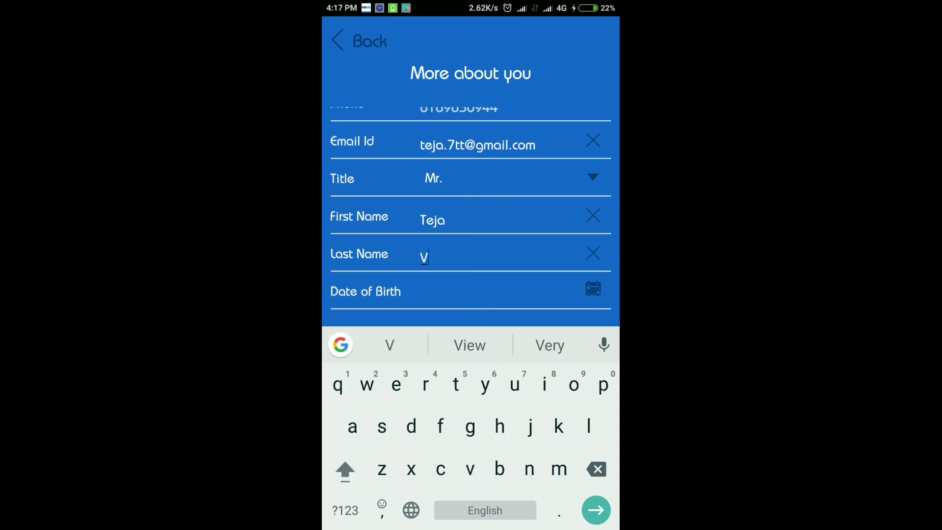
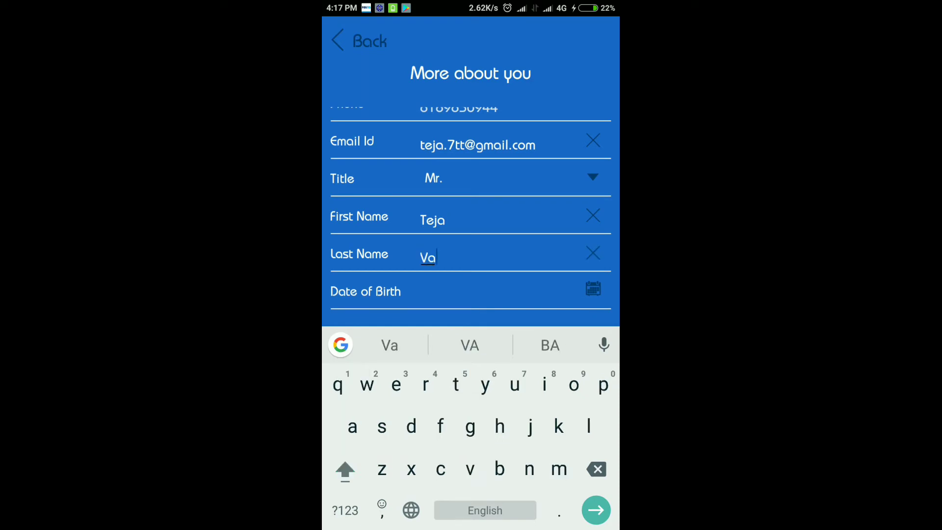
{"action": "key", "text": "Return"}
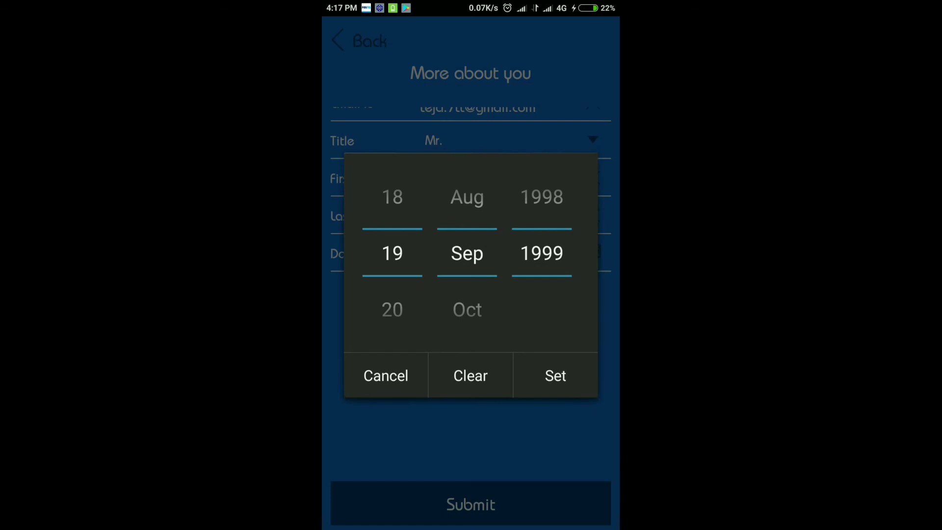
{"action": "scroll", "coordinate": [542, 253], "scroll_direction": "up", "scroll_amount": 2}
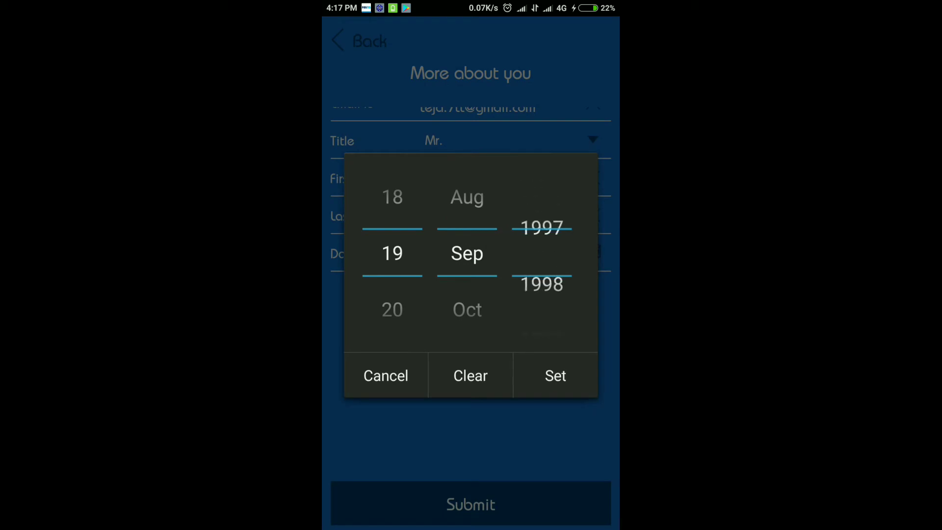
{"action": "scroll", "coordinate": [542, 254], "scroll_direction": "up", "scroll_amount": 4}
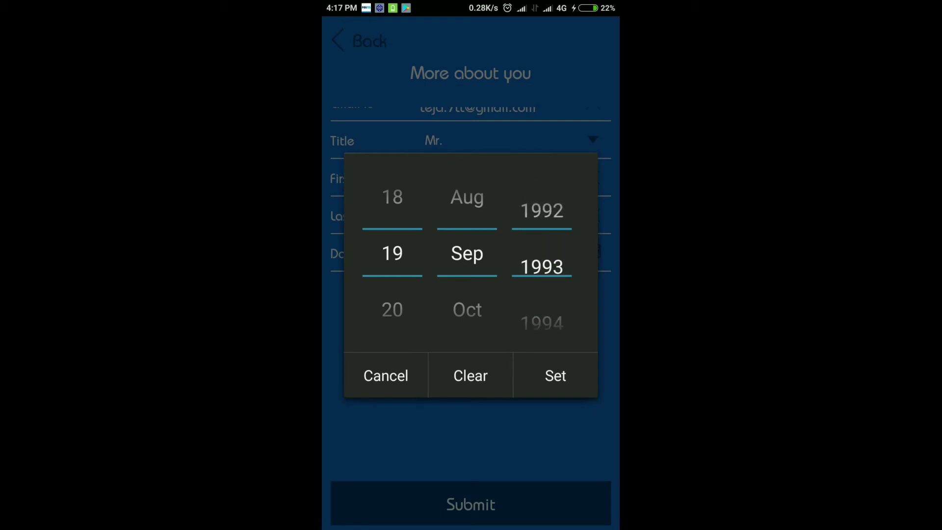
{"action": "scroll", "coordinate": [543, 254], "scroll_direction": "up", "scroll_amount": 3}
{"action": "scroll", "coordinate": [541, 253], "scroll_direction": "up", "scroll_amount": 2}
{"action": "scroll", "coordinate": [542, 253], "scroll_direction": "up", "scroll_amount": 4}
{"action": "scroll", "coordinate": [541, 253], "scroll_direction": "up", "scroll_amount": 2}
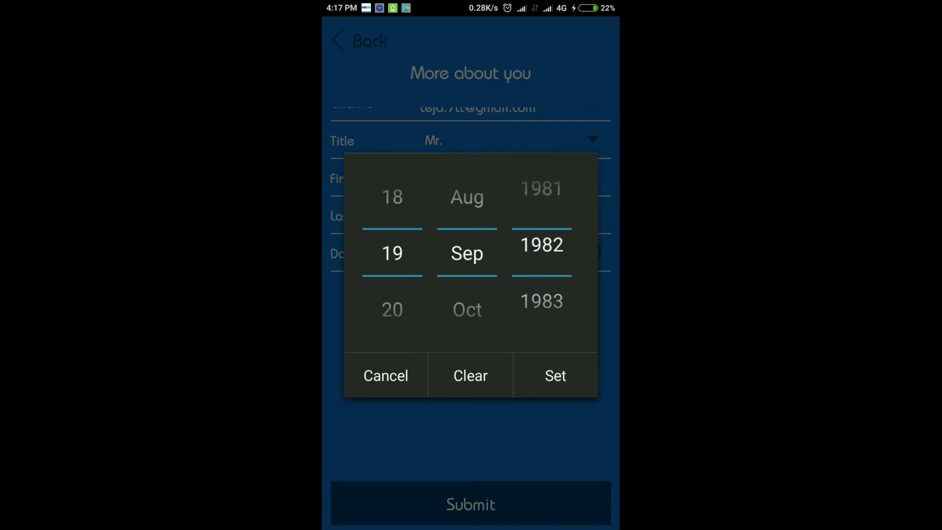
{"action": "scroll", "coordinate": [542, 253], "scroll_direction": "up", "scroll_amount": 2}
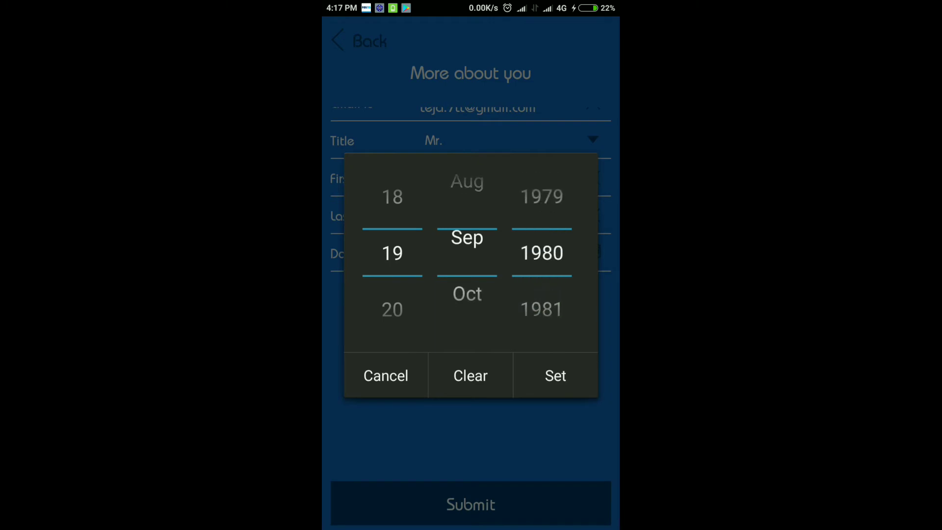
{"action": "scroll", "coordinate": [467, 253], "scroll_direction": "up", "scroll_amount": 2}
{"action": "scroll", "coordinate": [467, 254], "scroll_direction": "up", "scroll_amount": 2}
{"action": "scroll", "coordinate": [466, 254], "scroll_direction": "up", "scroll_amount": 1}
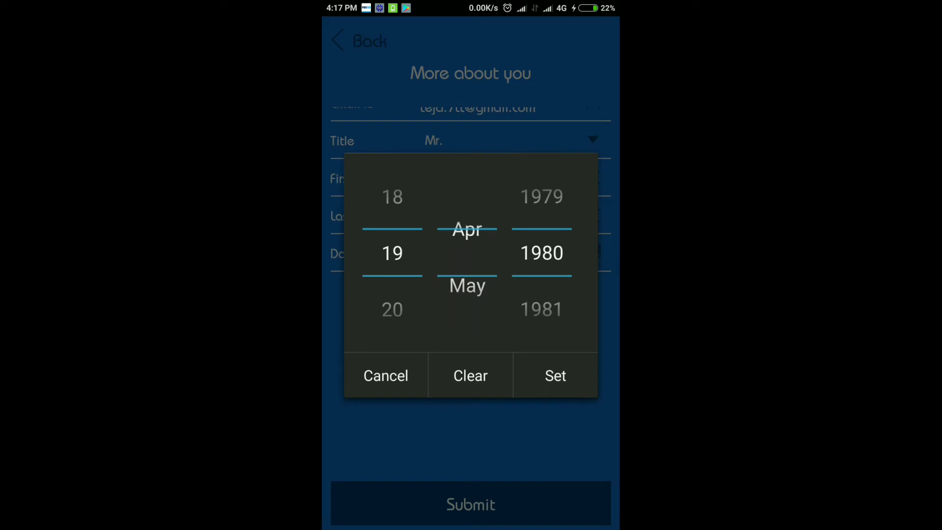
{"action": "scroll", "coordinate": [467, 253], "scroll_direction": "up", "scroll_amount": 1}
{"action": "scroll", "coordinate": [393, 254], "scroll_direction": "down", "scroll_amount": 1}
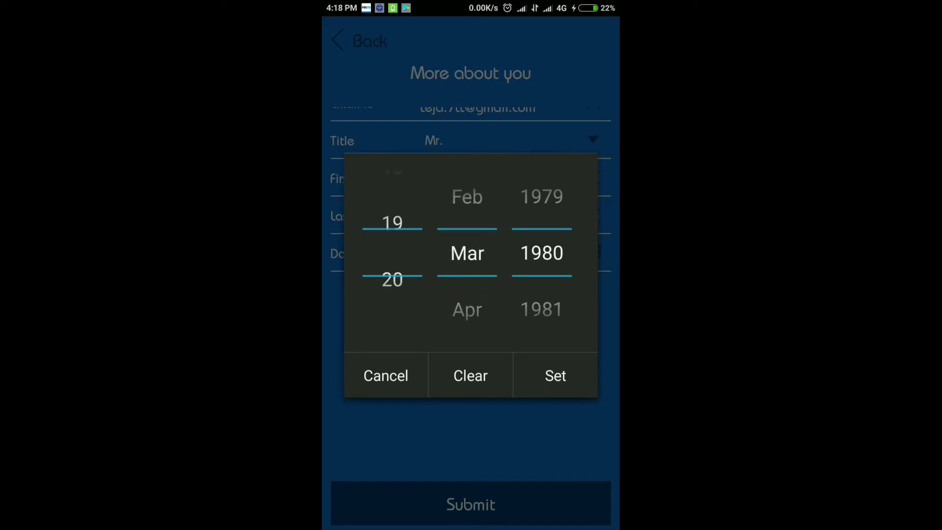
{"action": "left_click", "coordinate": [555, 375]}
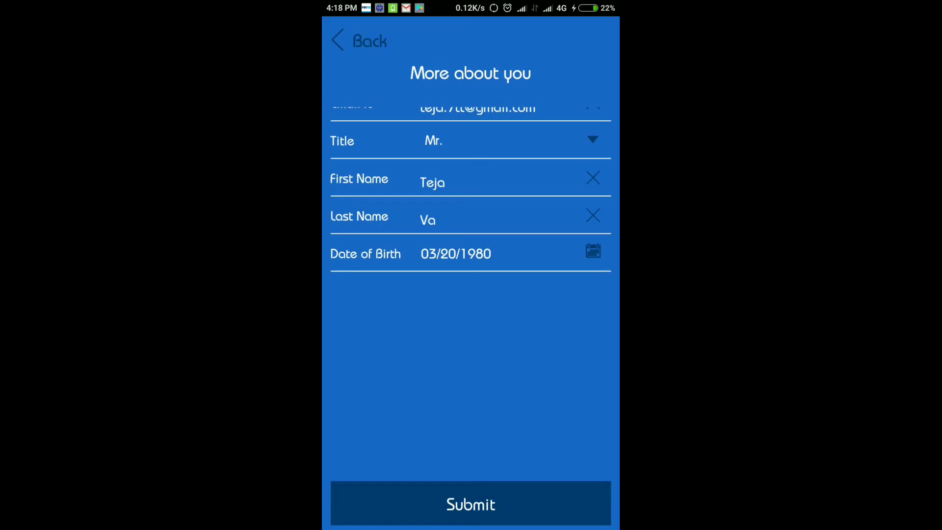
{"action": "left_click", "coordinate": [471, 504]}
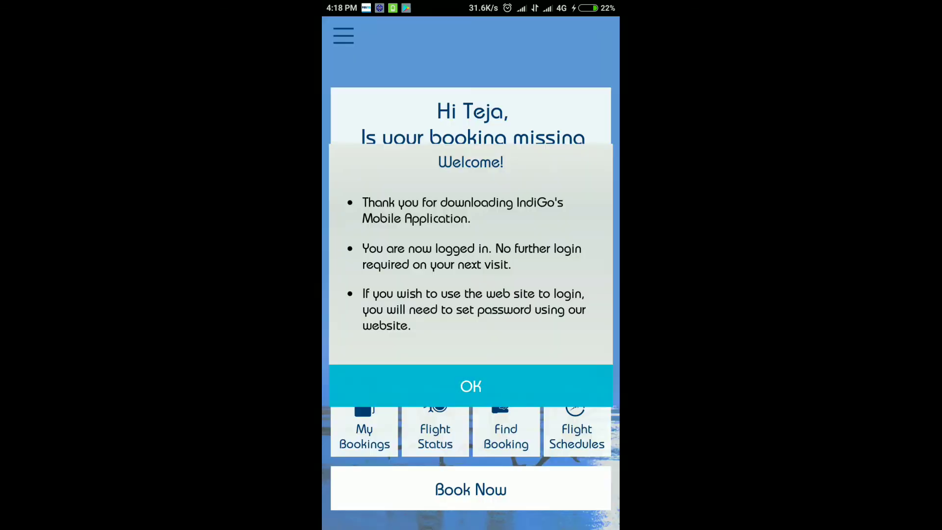
{"action": "left_click", "coordinate": [470, 386]}
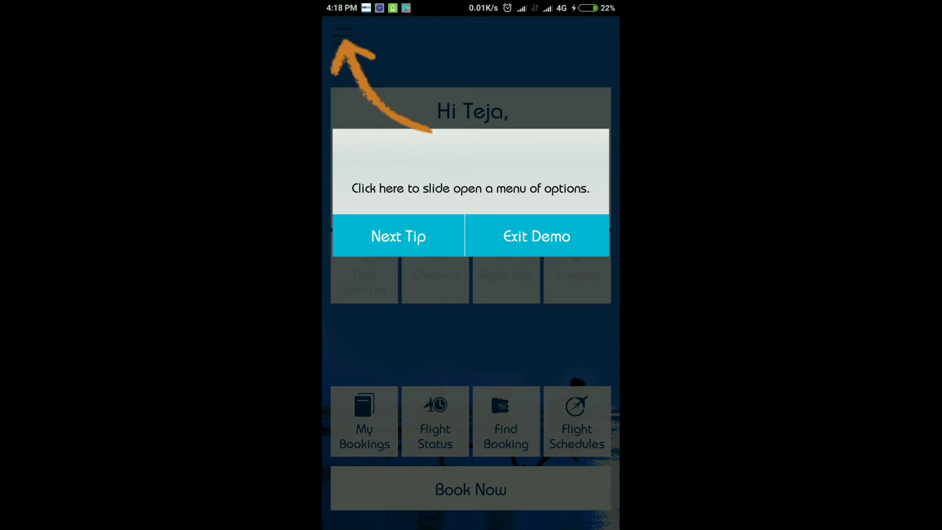
{"action": "left_click", "coordinate": [399, 236]}
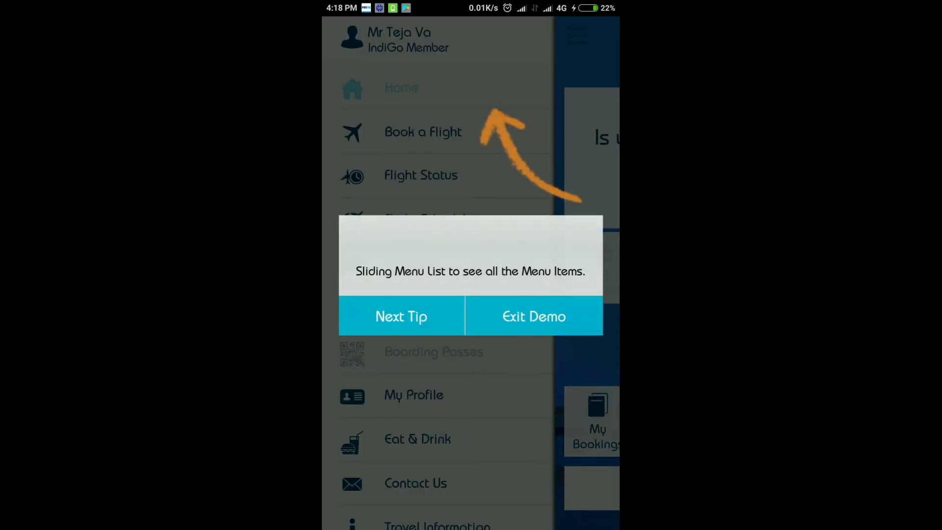
{"action": "left_click", "coordinate": [396, 319]}
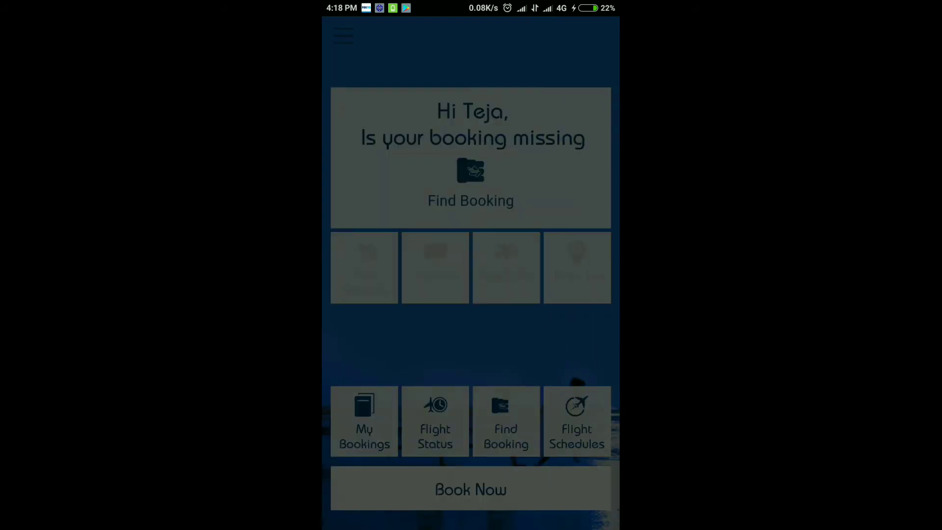
{"action": "left_click", "coordinate": [538, 228]}
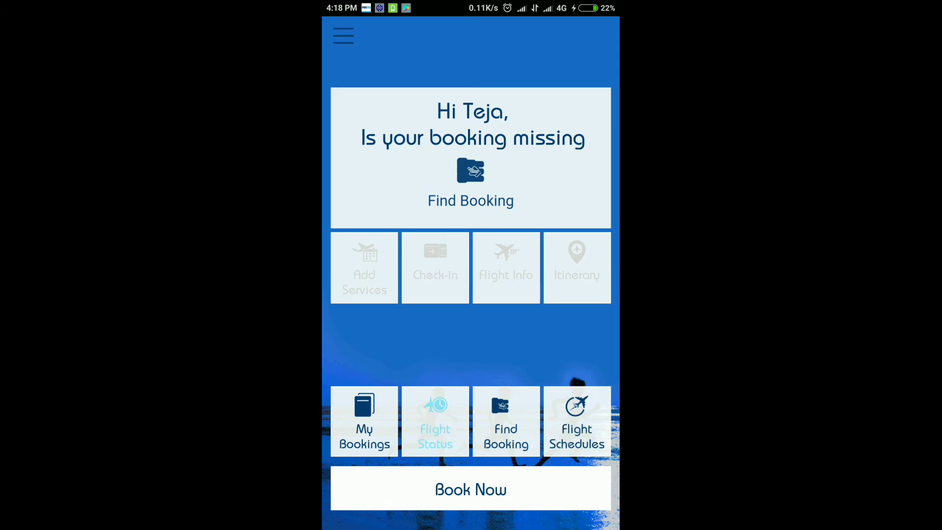
{"action": "left_click", "coordinate": [343, 35]}
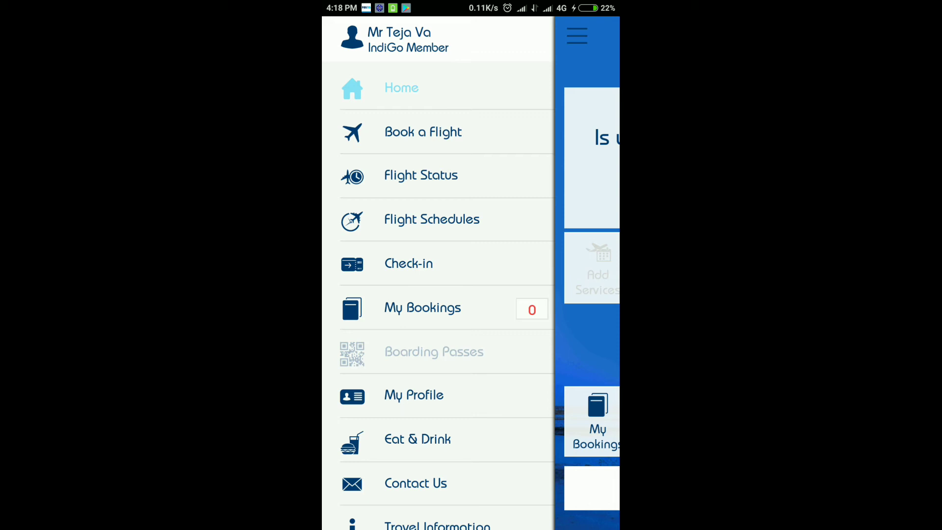
Step: Go to the Check-in page showing No Bookings, revisiting it once via the side menu
{"action": "left_click", "coordinate": [408, 264]}
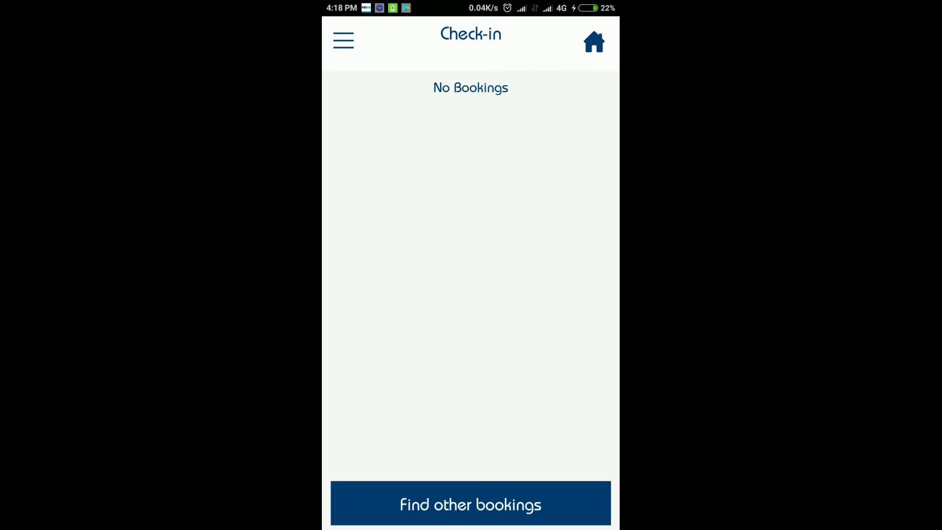
{"action": "left_click", "coordinate": [344, 39]}
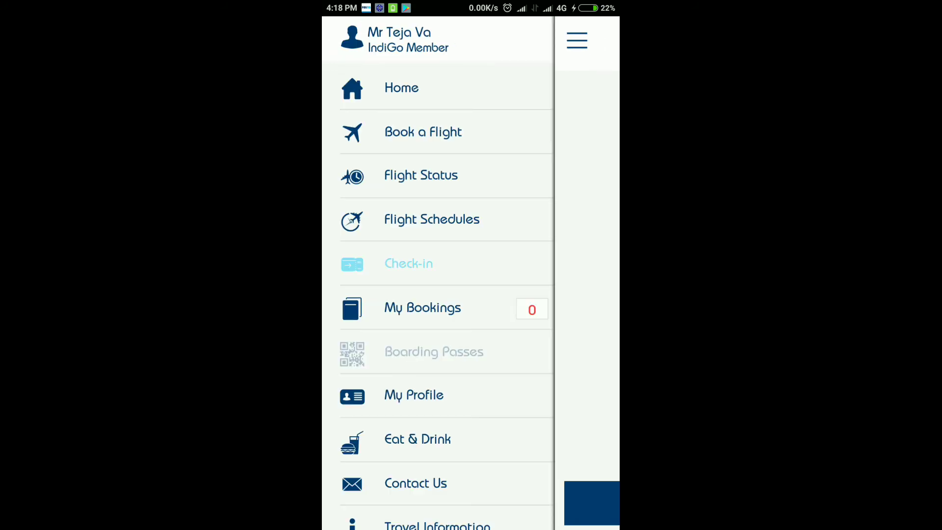
{"action": "scroll", "coordinate": [446, 294], "scroll_direction": "down", "scroll_amount": 2}
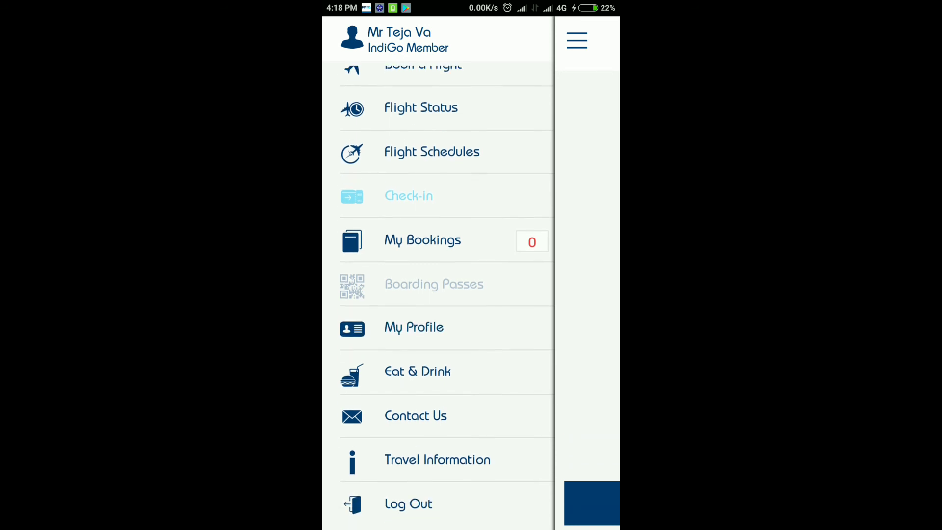
{"action": "scroll", "coordinate": [446, 295], "scroll_direction": "up", "scroll_amount": 3}
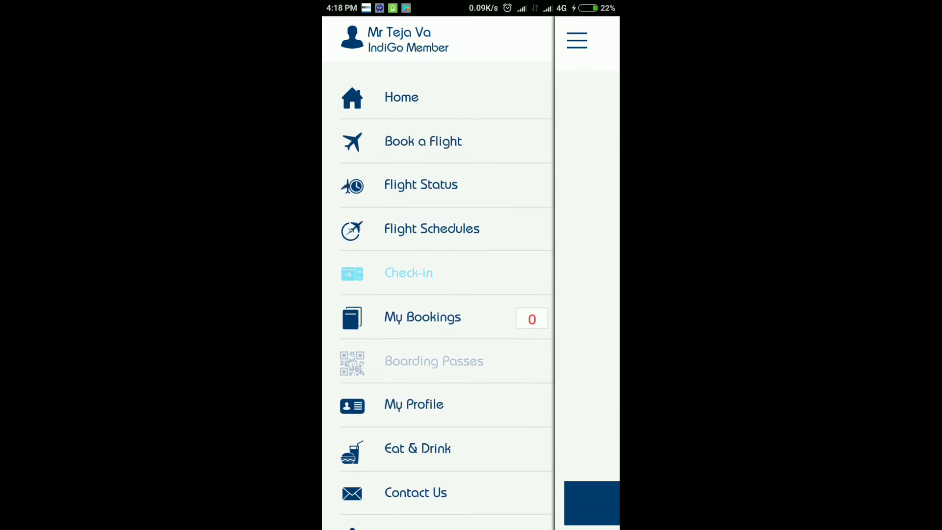
{"action": "left_click", "coordinate": [409, 272]}
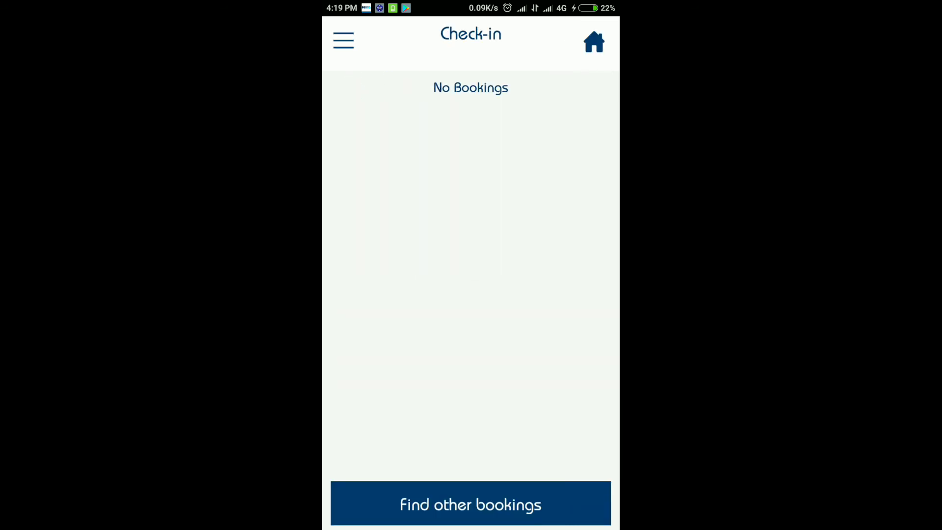